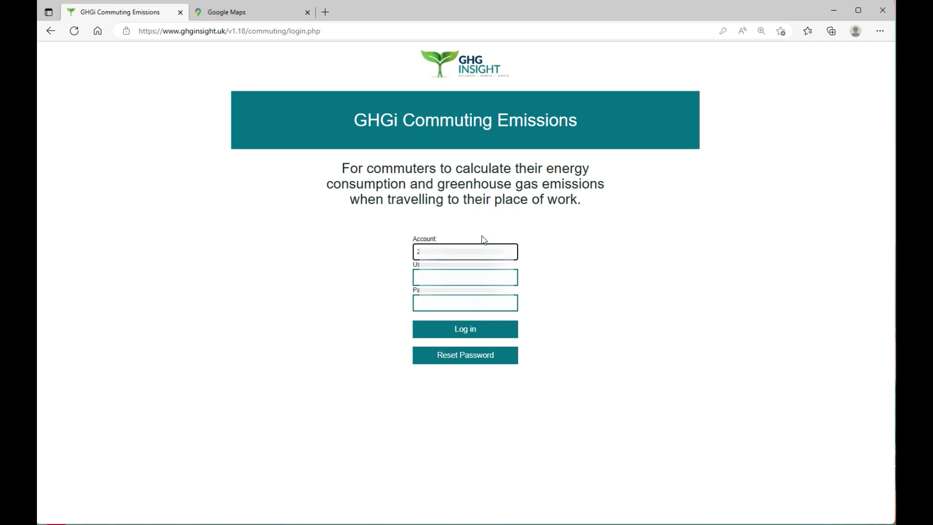
- Log in to the commuting emissions calculator with the saved username and account password
{"action": "left_click", "coordinate": [465, 277]}
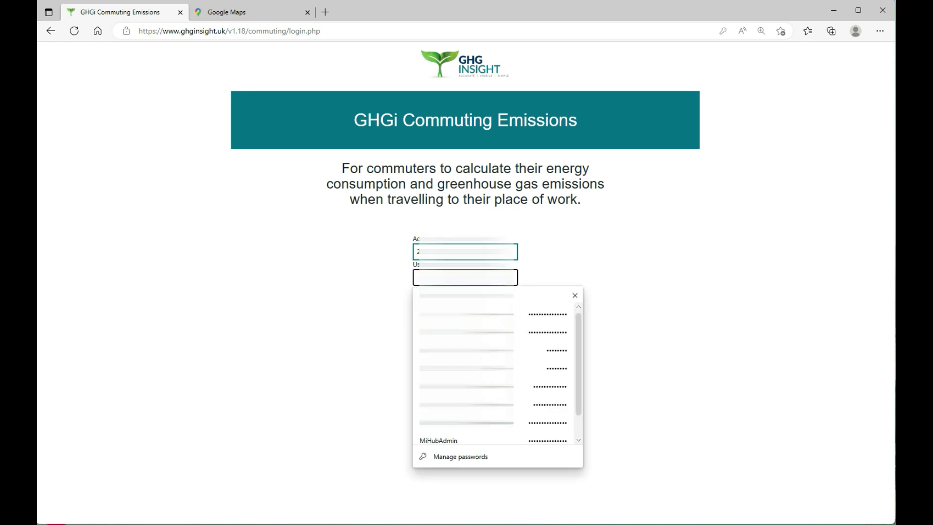
{"action": "type", "text": "g"}
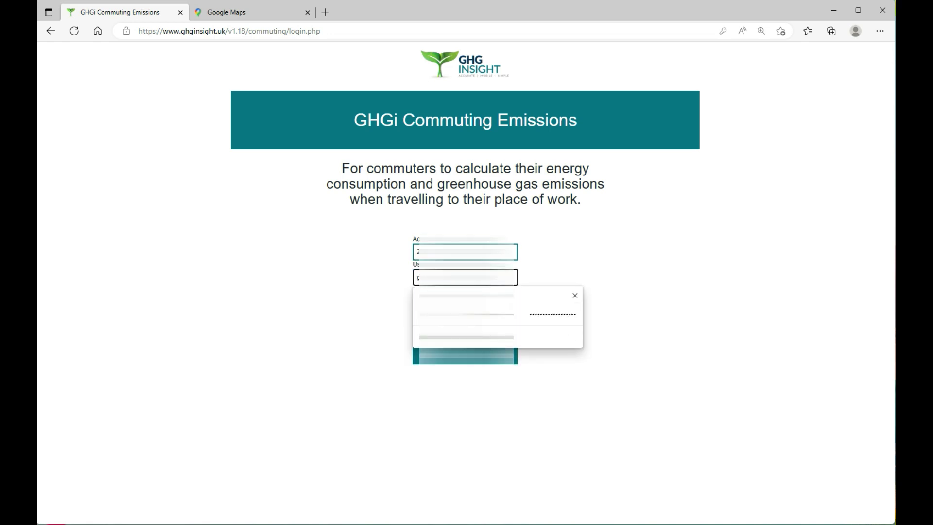
{"action": "left_click", "coordinate": [457, 314]}
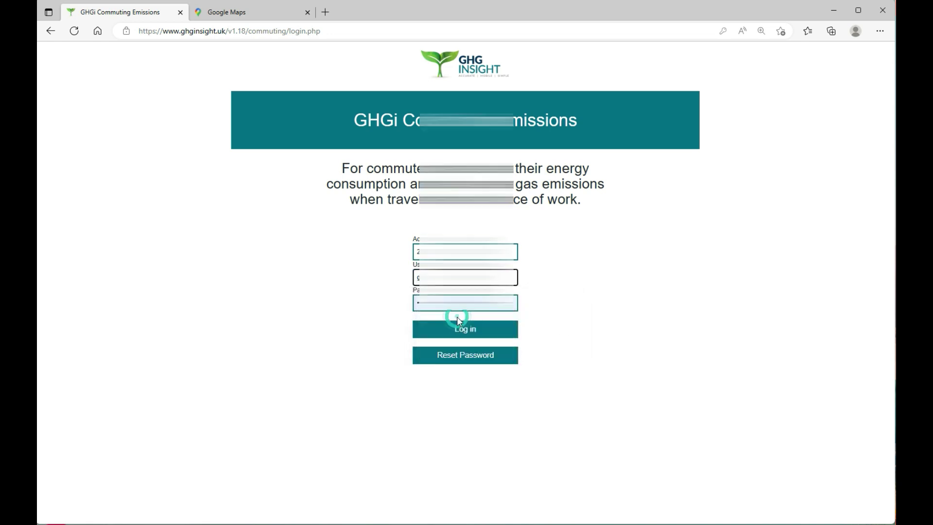
{"action": "left_click", "coordinate": [465, 331]}
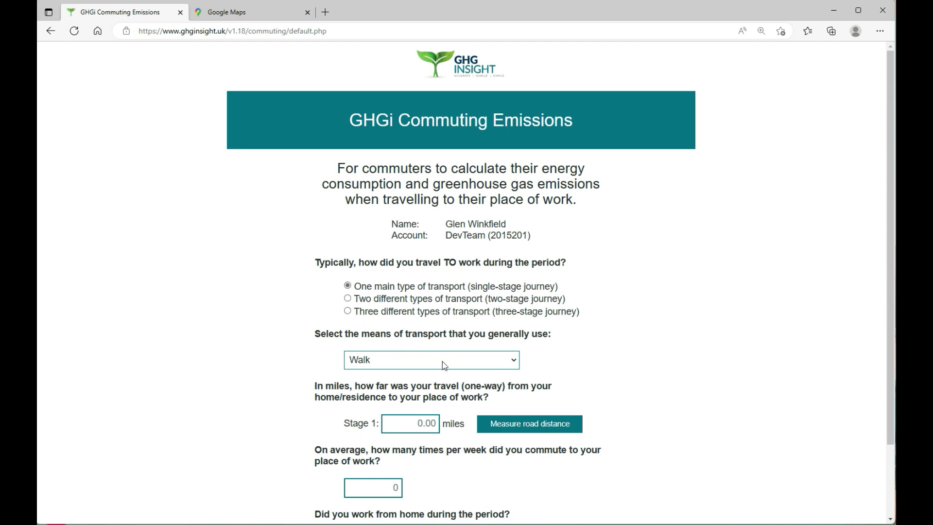
- Choose Car: Petrol Internal Combustion Engine as the means of transport and enter the vehicle's registration reference
{"action": "left_click", "coordinate": [513, 361]}
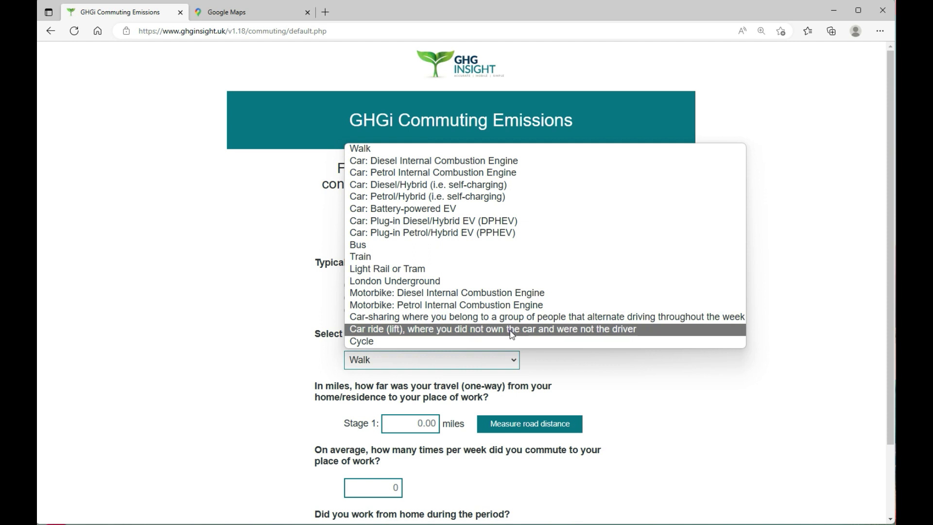
{"action": "left_click", "coordinate": [480, 173]}
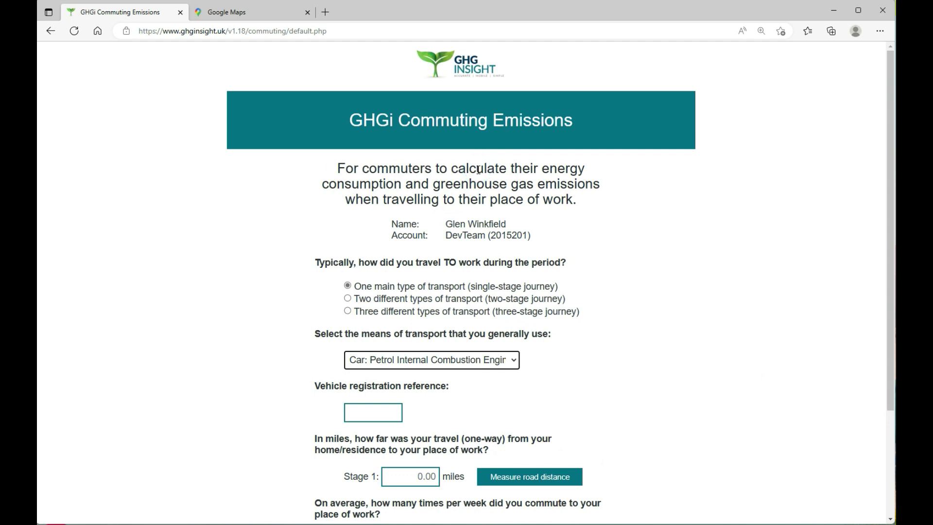
{"action": "left_click", "coordinate": [382, 412]}
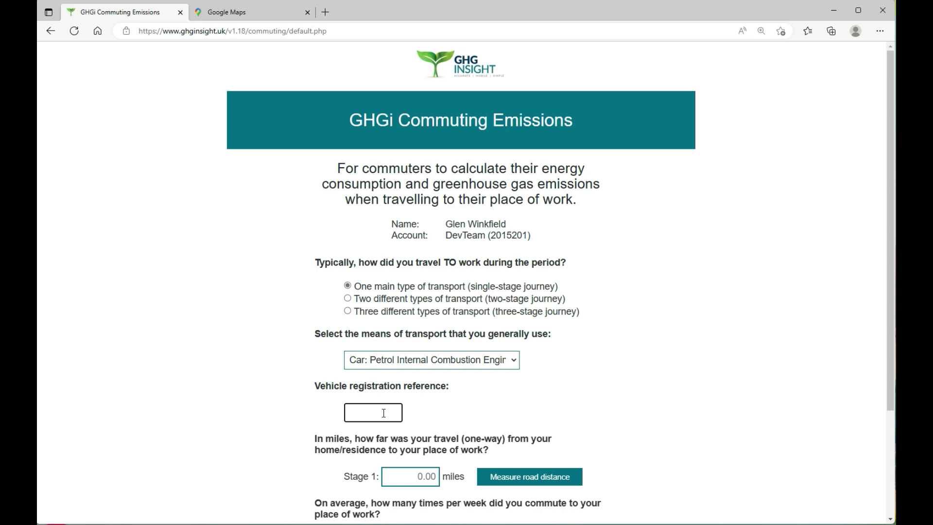
{"action": "type", "text": "EO20EXU"}
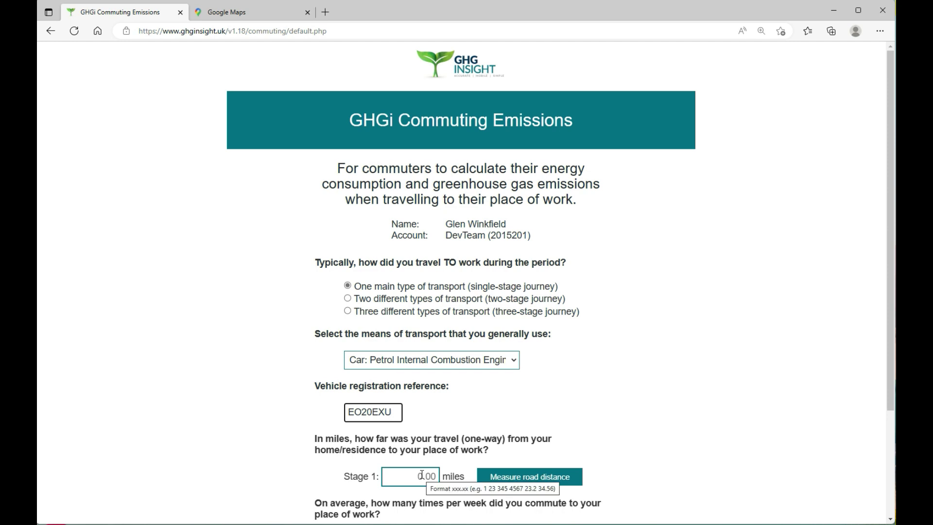
- Open the road distance map for Stage 1 in Google Maps and return to the commuting form
{"action": "scroll", "coordinate": [421, 475], "scroll_direction": "down", "scroll_amount": 3}
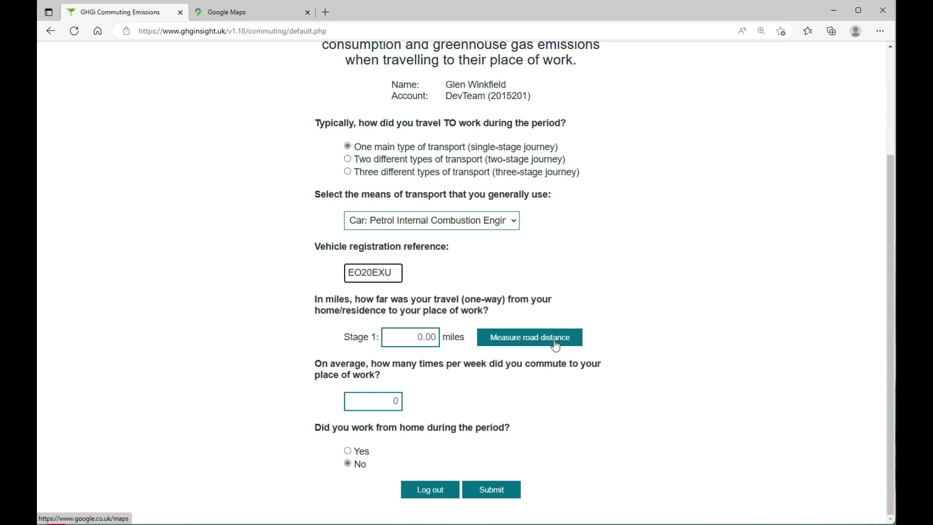
{"action": "left_click", "coordinate": [555, 338]}
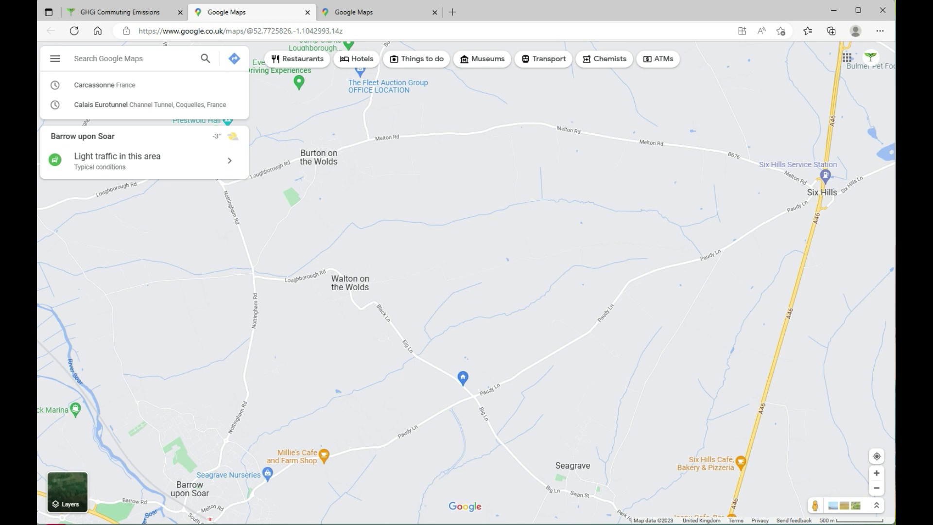
{"action": "left_click", "coordinate": [89, 11]}
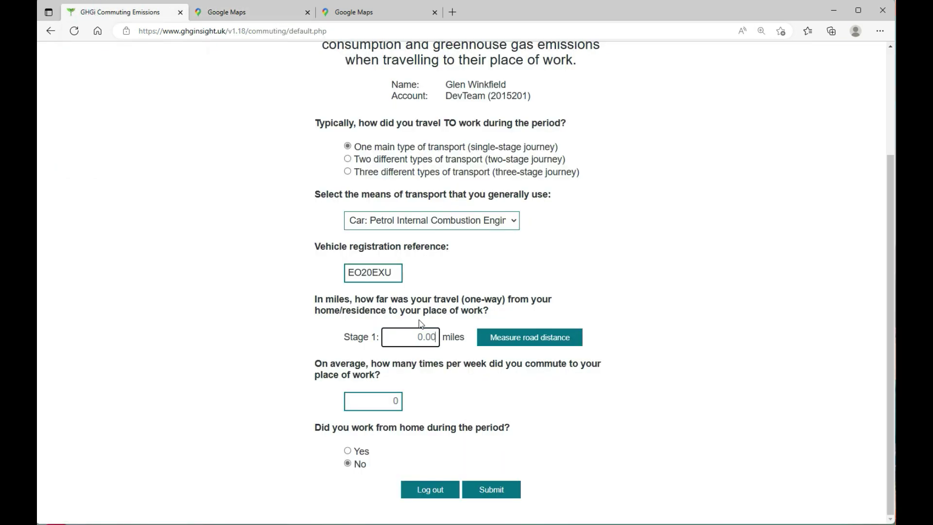
- Set the one-way Stage 1 distance to 15 miles and the average number of commutes per week to 4
{"action": "type", "text": "15"}
{"action": "key", "text": "Tab"}
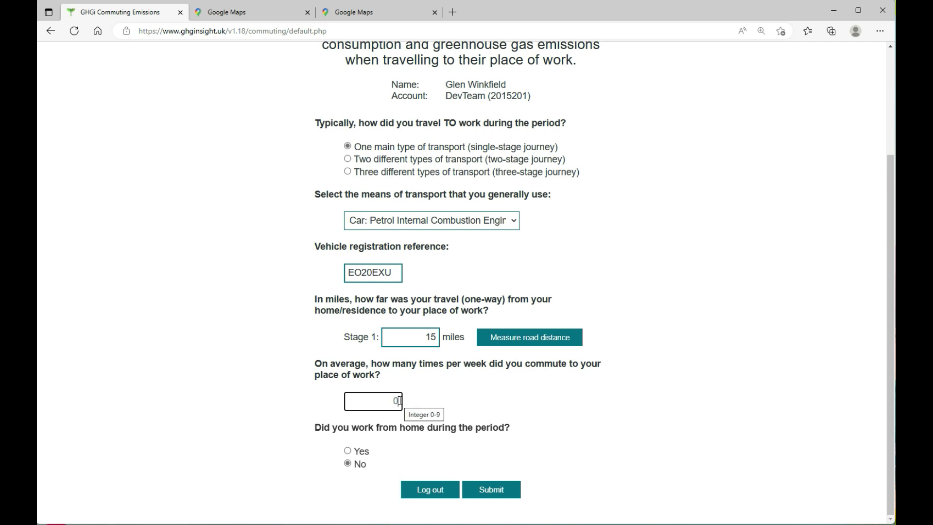
{"action": "key", "text": "BackSpace"}
{"action": "type", "text": "4"}
- Record working from home for 1 day per week, with the heating turned on when the weather was cold
{"action": "left_click", "coordinate": [347, 451]}
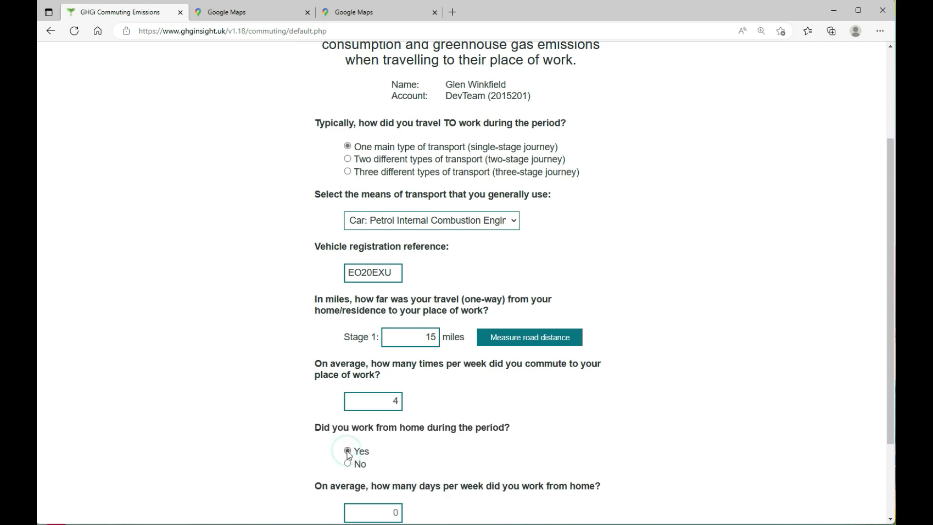
{"action": "scroll", "coordinate": [347, 454], "scroll_direction": "down", "scroll_amount": 2}
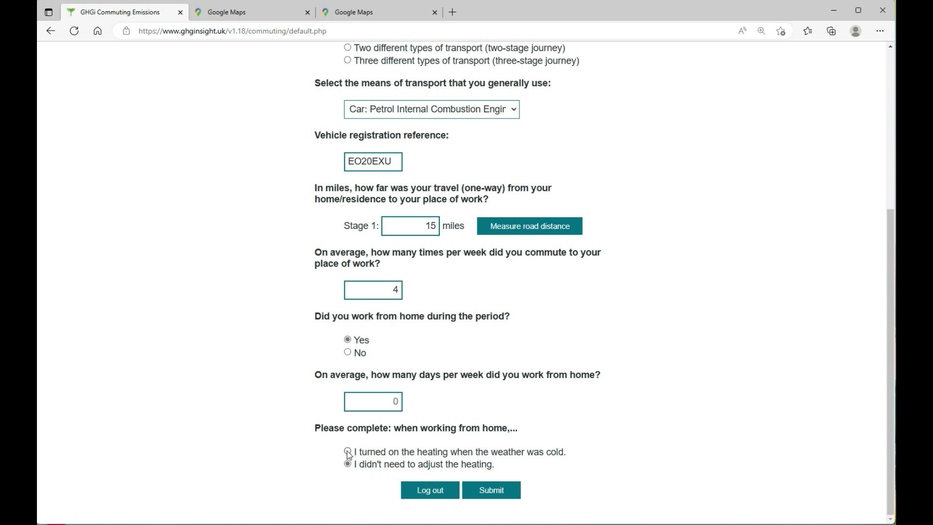
{"action": "left_click", "coordinate": [394, 402]}
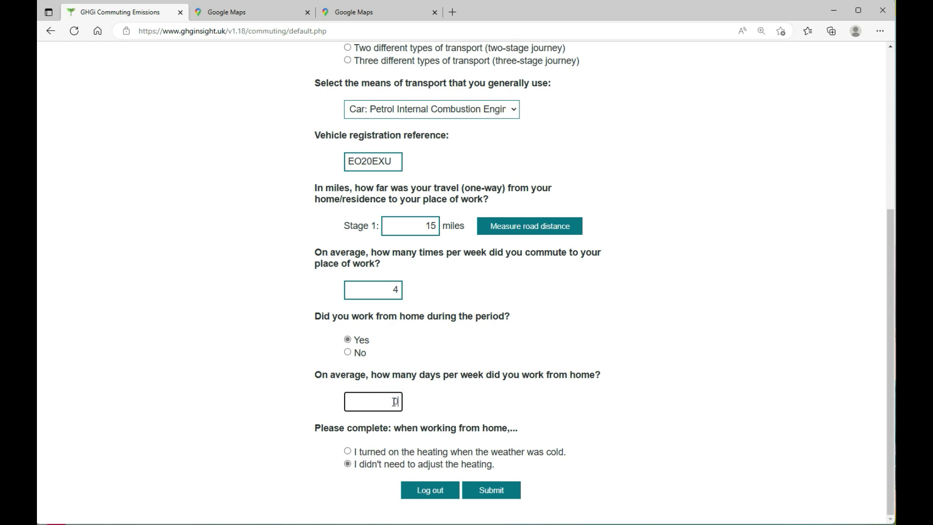
{"action": "key", "text": "BackSpace"}
{"action": "type", "text": "1"}
{"action": "left_click", "coordinate": [348, 452]}
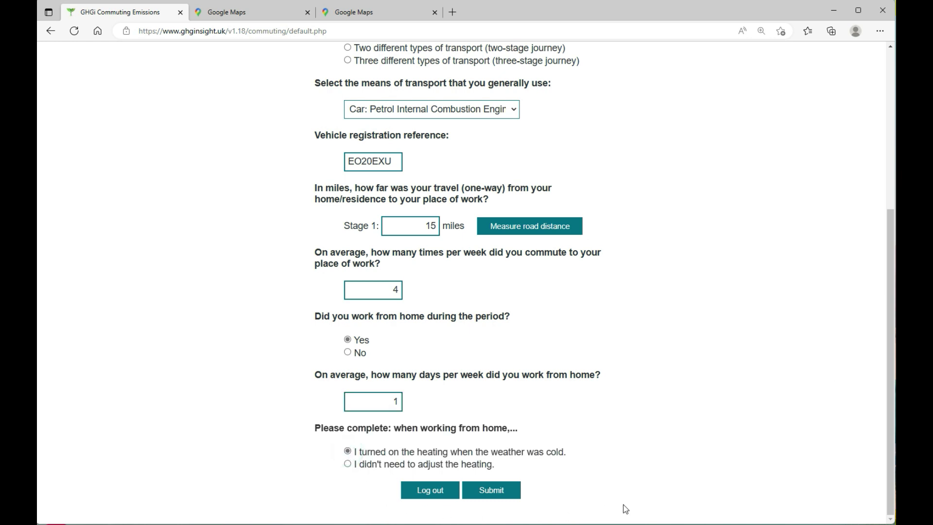
- Submit and confirm the single-stage commuting entry and review its emissions results
{"action": "left_click", "coordinate": [491, 491]}
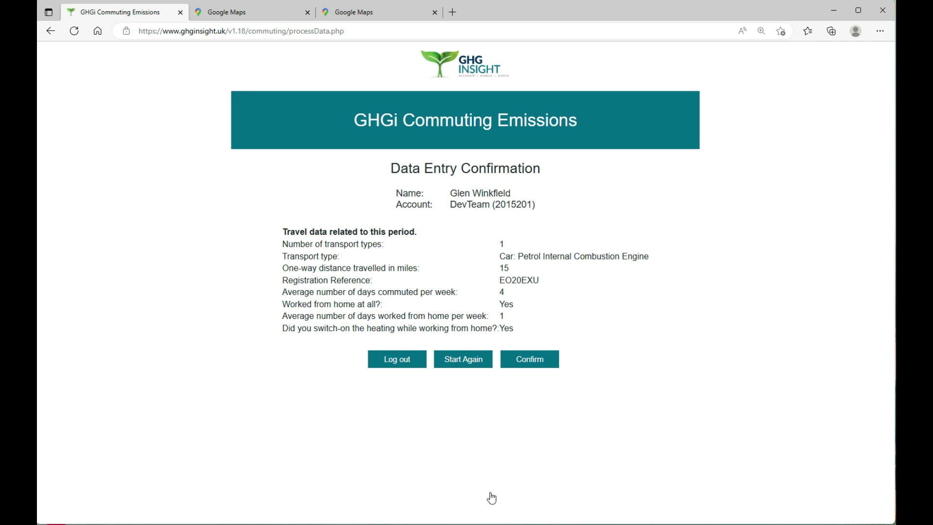
{"action": "left_click", "coordinate": [536, 360]}
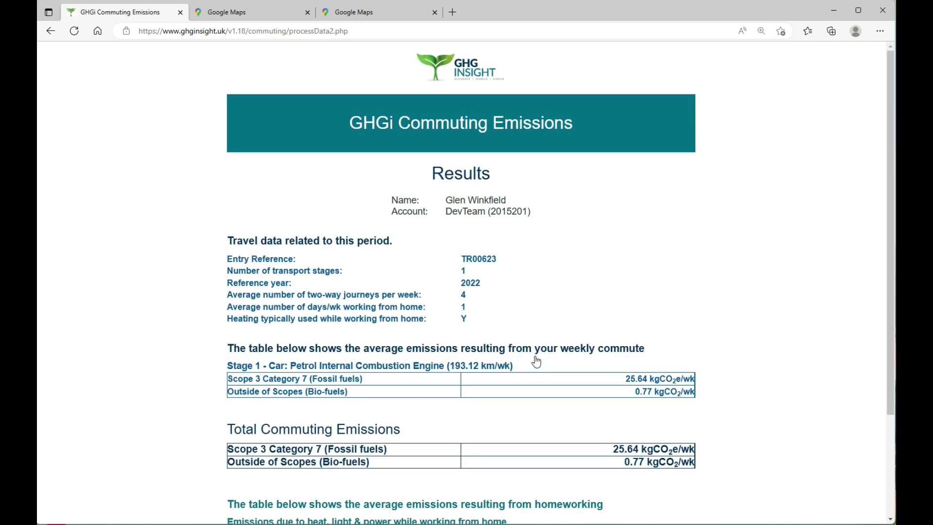
{"action": "scroll", "coordinate": [536, 360], "scroll_direction": "down", "scroll_amount": 3}
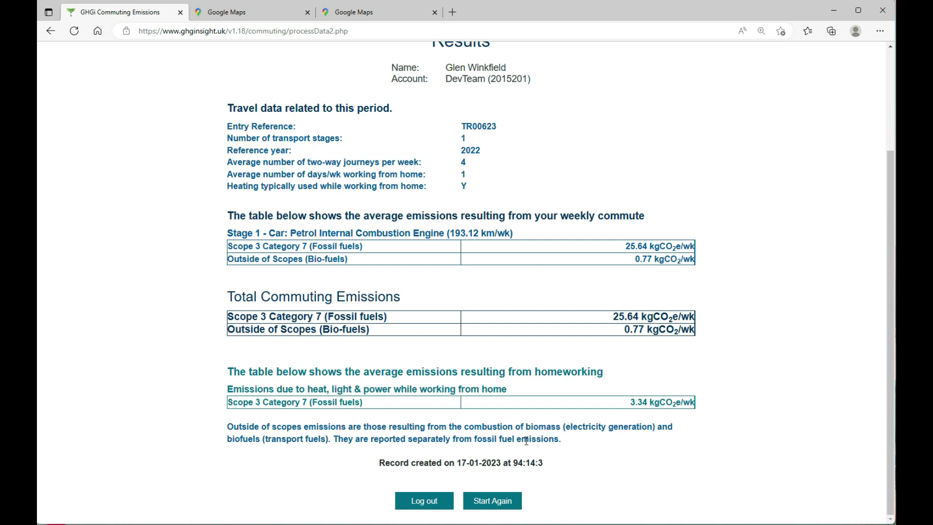
- Start a new three-stage journey entry using Car: Battery-powered EV, Train, and Light Rail or Tram in that order
{"action": "left_click", "coordinate": [508, 504]}
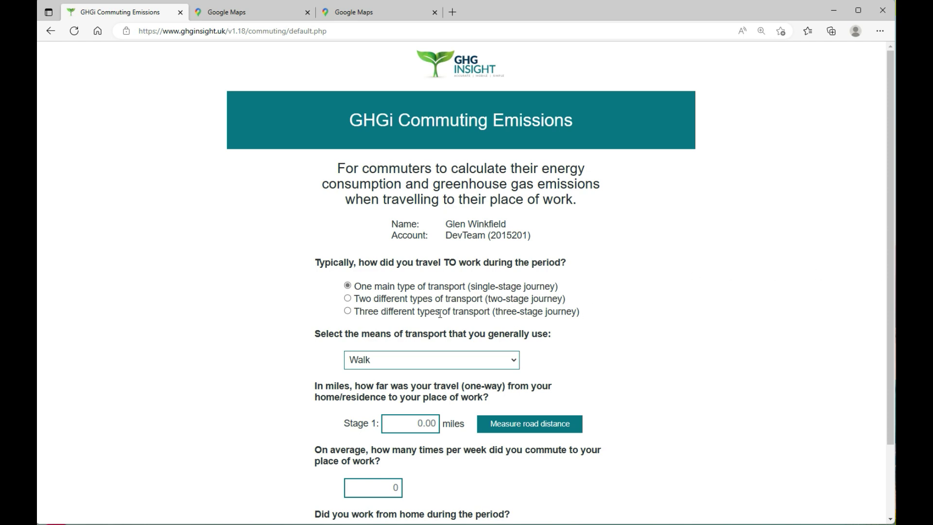
{"action": "left_click", "coordinate": [347, 311]}
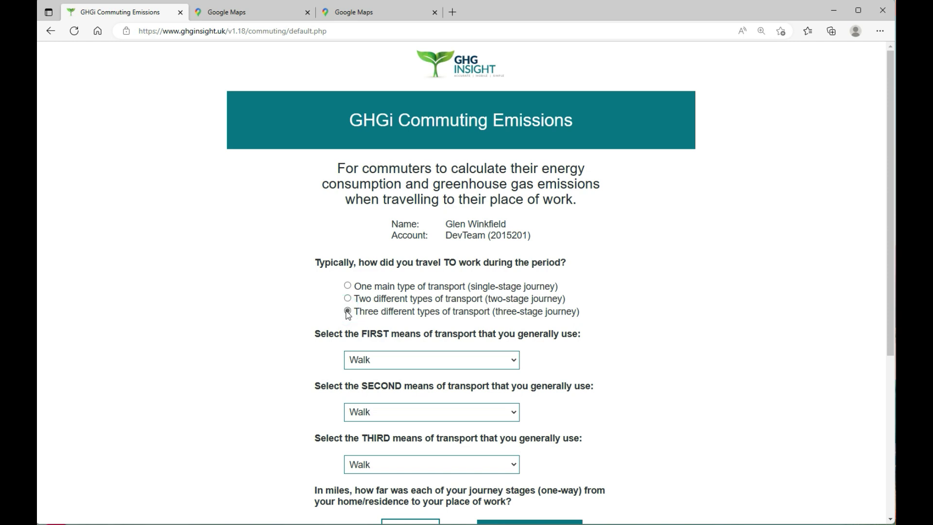
{"action": "left_click", "coordinate": [515, 364]}
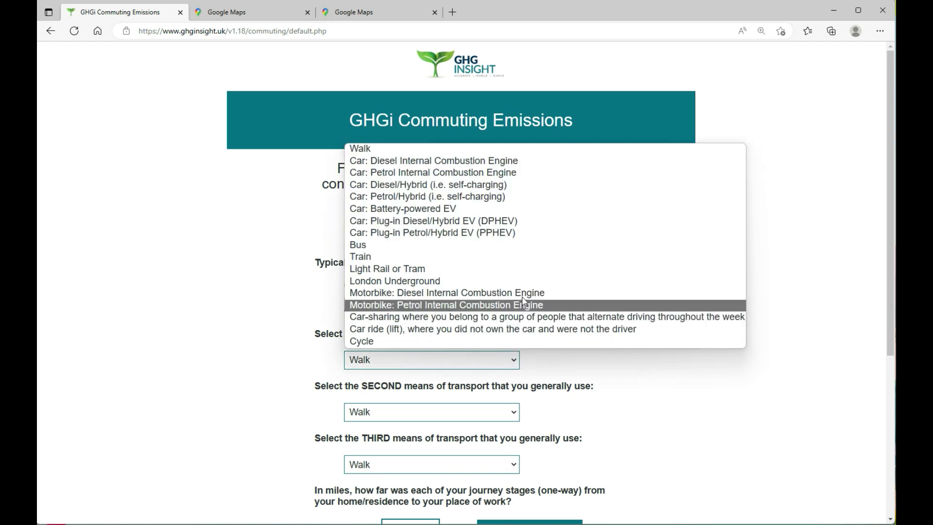
{"action": "left_click", "coordinate": [443, 209]}
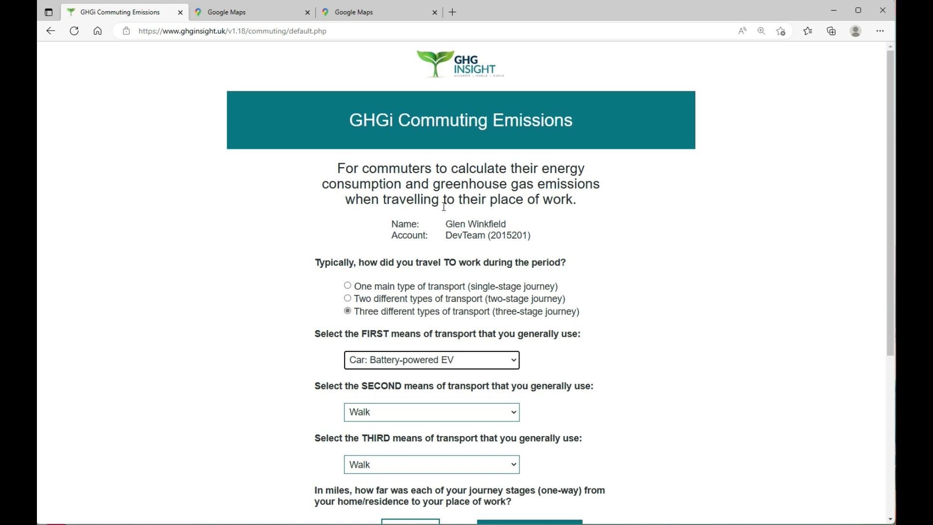
{"action": "left_click", "coordinate": [516, 416]}
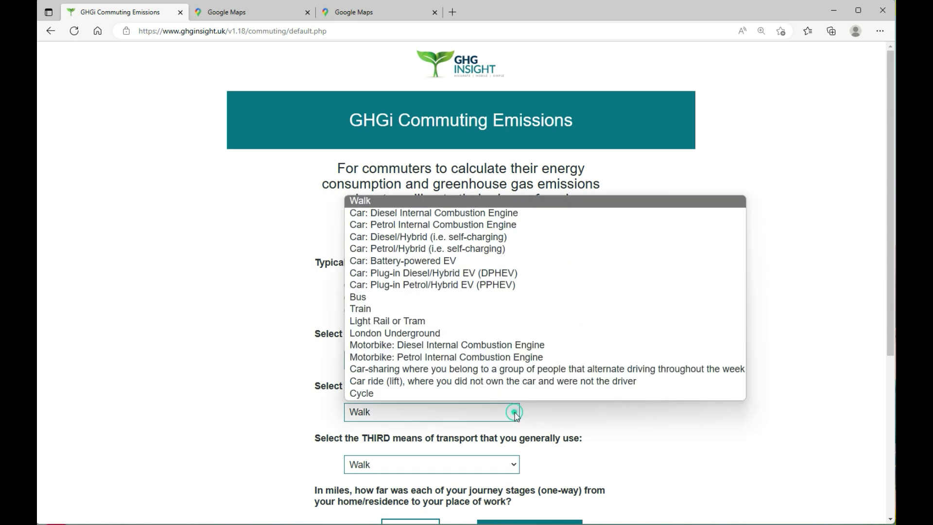
{"action": "left_click", "coordinate": [455, 315]}
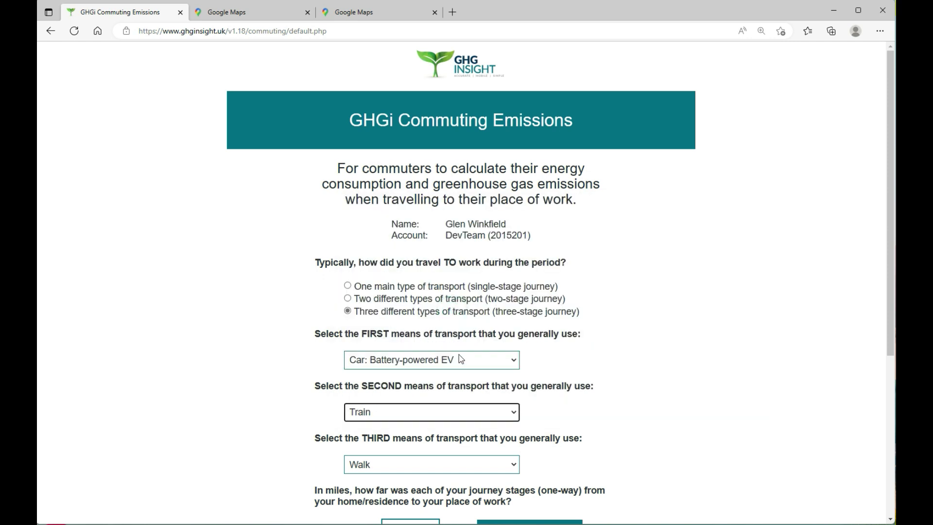
{"action": "scroll", "coordinate": [475, 373], "scroll_direction": "down", "scroll_amount": 3}
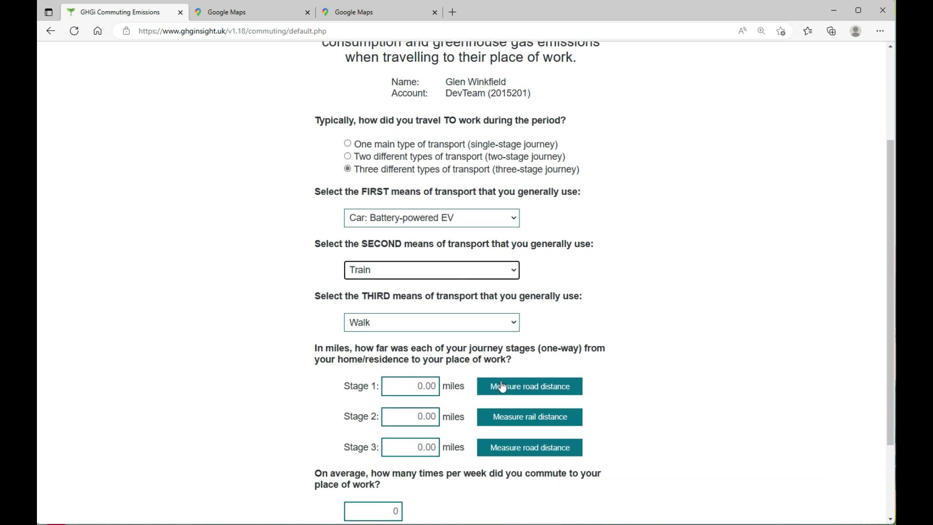
{"action": "left_click", "coordinate": [514, 320]}
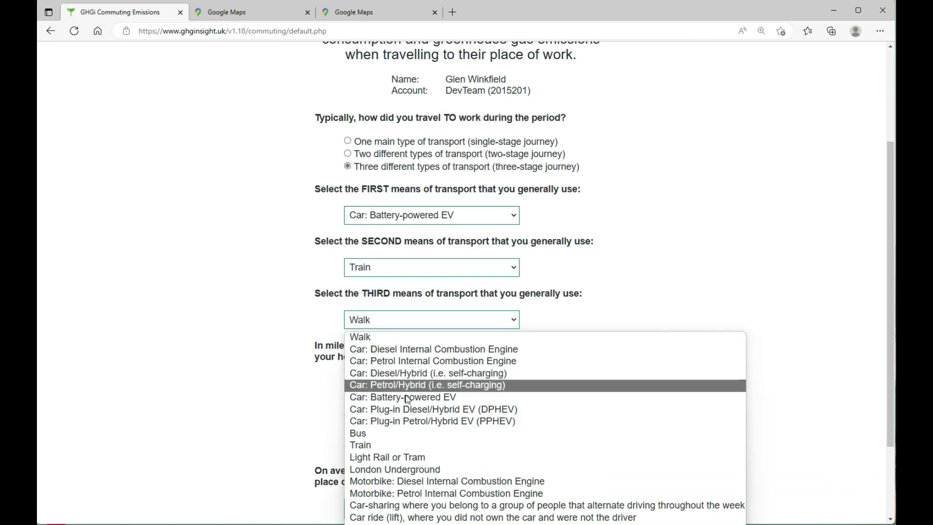
{"action": "left_click", "coordinate": [396, 456]}
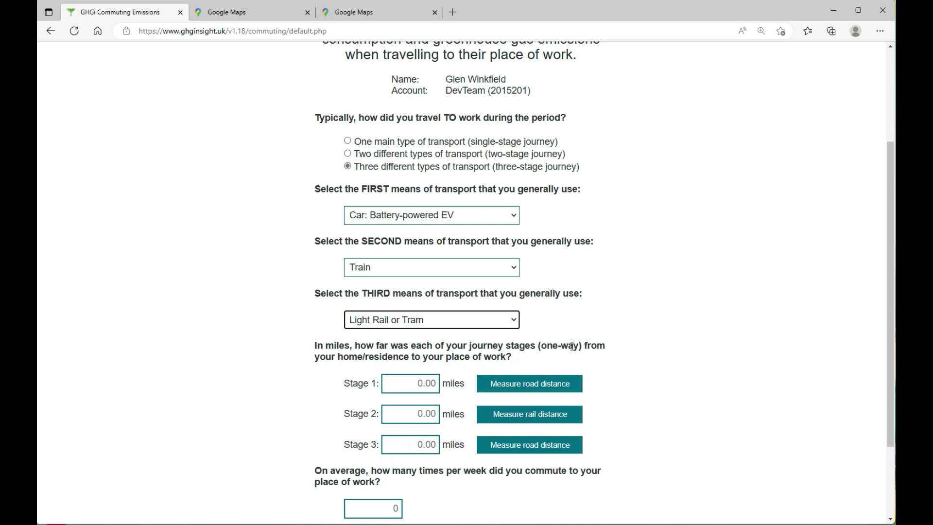
- Set the one-way Stage 1 distance of the three-stage journey to 5.7 miles
{"action": "left_click", "coordinate": [435, 384]}
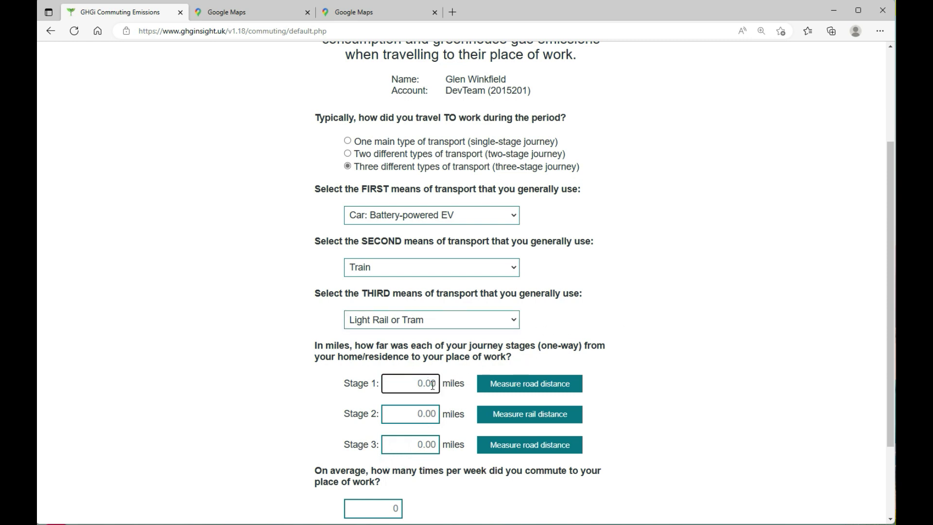
{"action": "type", "text": "5"}
{"action": "type", "text": ".7"}
- Look up the Stage 2 rail distance from Loughborough to Nottingham in the RailMiles Mileage Engine
{"action": "left_click", "coordinate": [545, 419]}
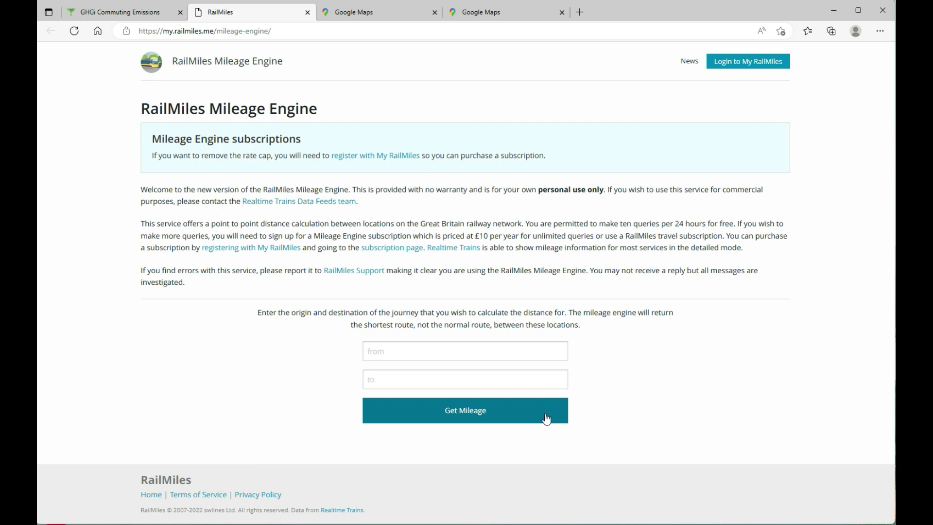
{"action": "left_click", "coordinate": [421, 353]}
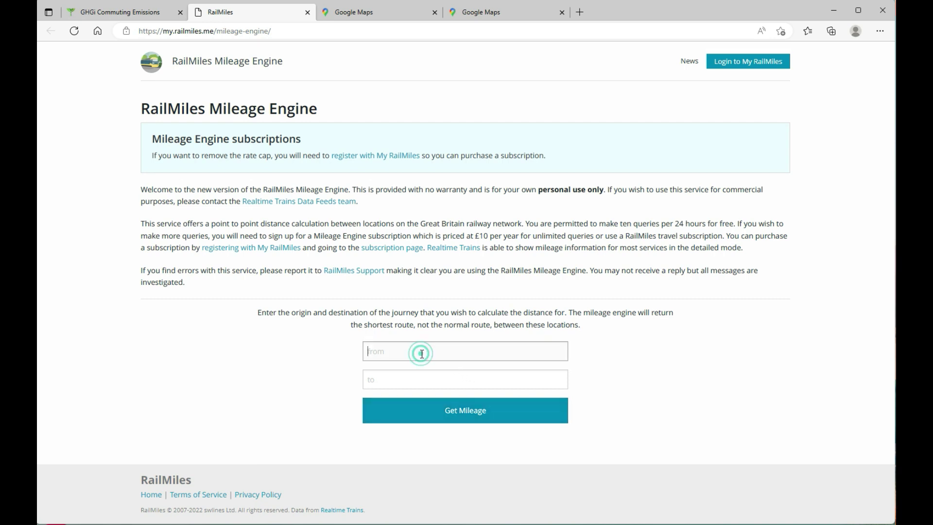
{"action": "type", "text": "Loughborough"}
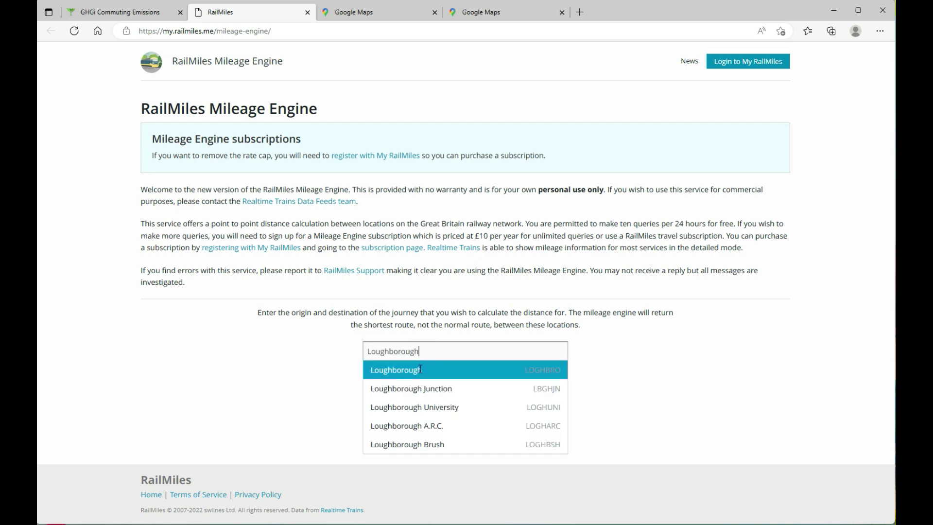
{"action": "left_click", "coordinate": [420, 369]}
{"action": "left_click", "coordinate": [406, 378]}
{"action": "type", "text": "Notting"}
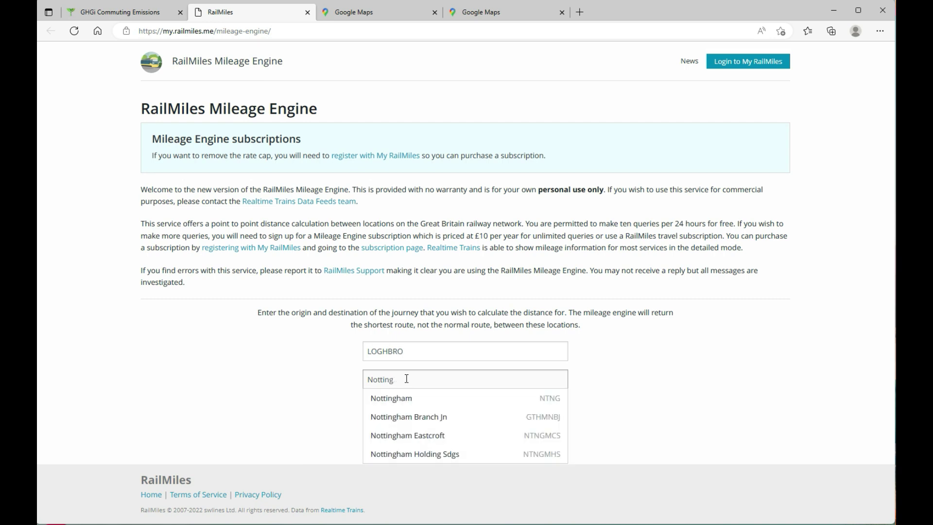
{"action": "type", "text": "ham"}
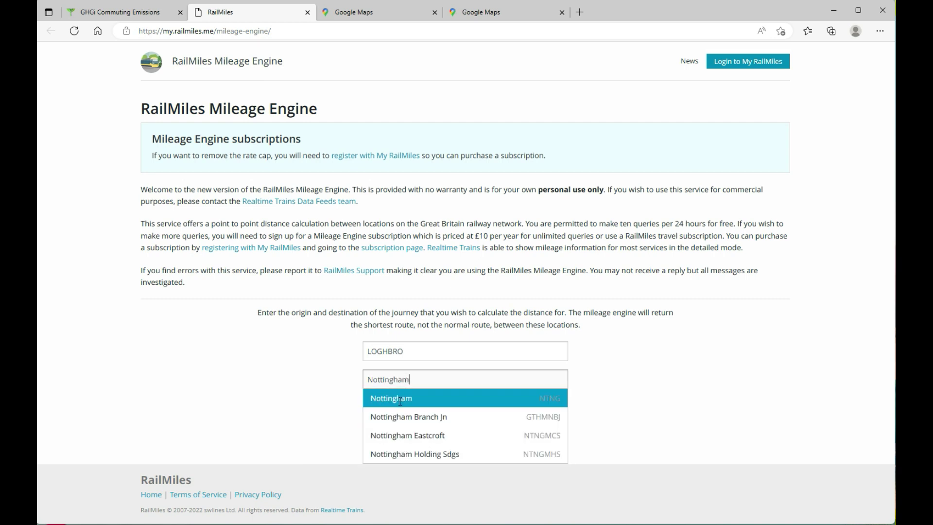
{"action": "left_click", "coordinate": [400, 401]}
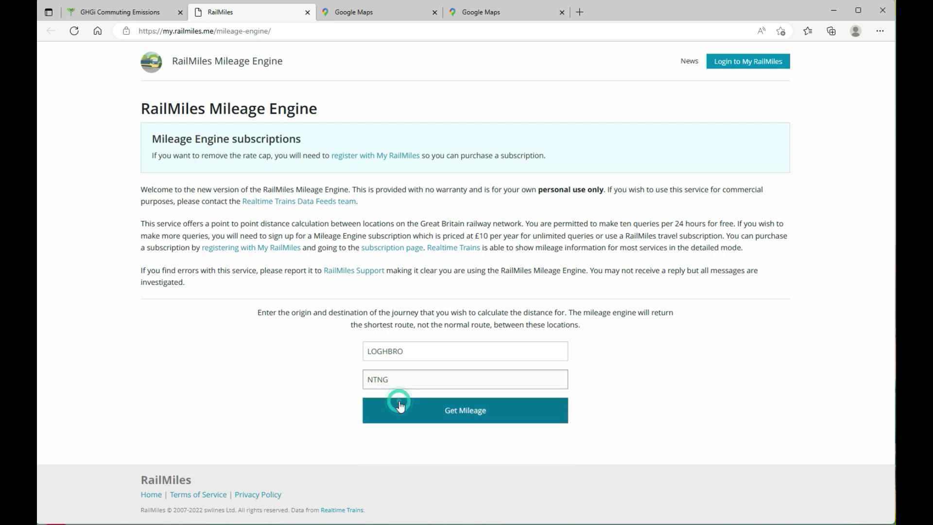
{"action": "left_click", "coordinate": [465, 419]}
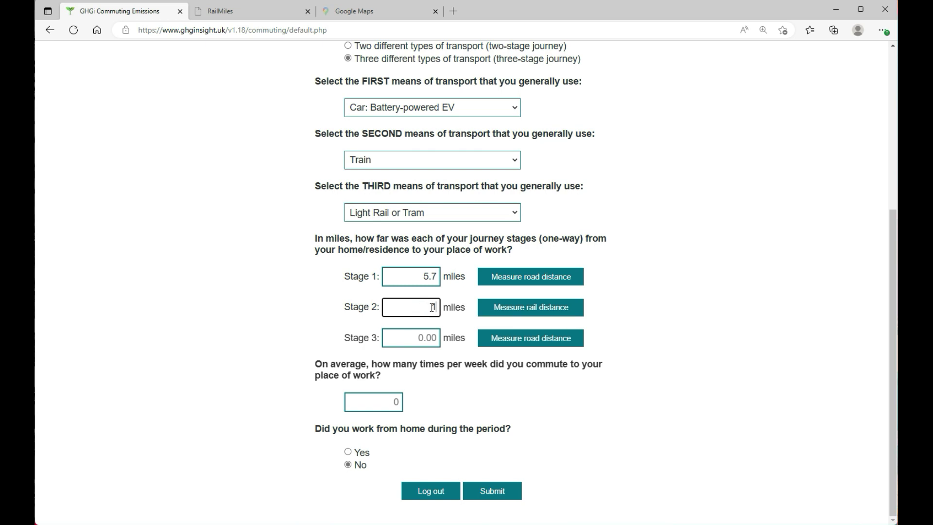
- Set the one-way distances to 14.94 miles for Stage 2 and 2.3 miles for Stage 3, with 3 commutes per week
{"action": "type", "text": "14.94"}
{"action": "left_click", "coordinate": [434, 337]}
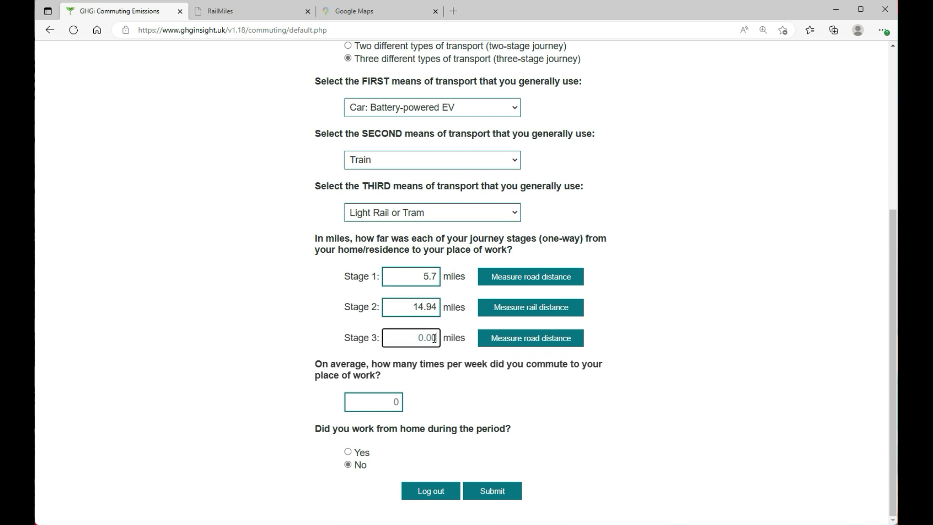
{"action": "type", "text": "2.3"}
{"action": "left_click", "coordinate": [396, 400]}
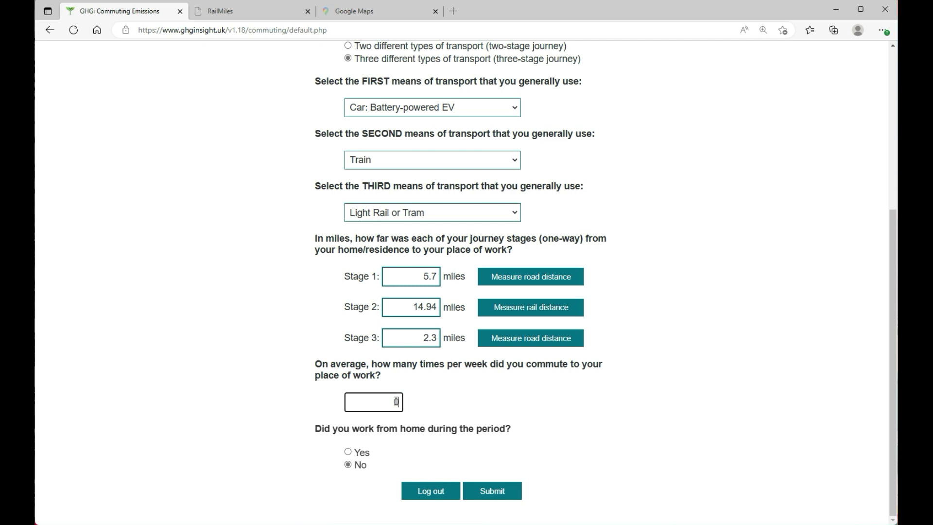
{"action": "type", "text": "3"}
- Record working from home for 2 days per week, with the heating turned on when the weather was cold
{"action": "left_click", "coordinate": [347, 452]}
{"action": "scroll", "coordinate": [350, 451], "scroll_direction": "down", "scroll_amount": 2}
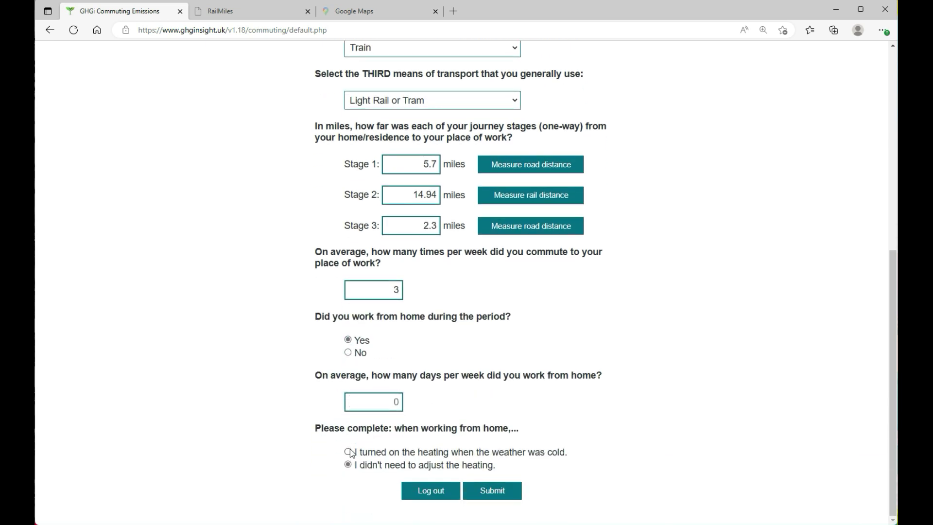
{"action": "left_click", "coordinate": [398, 401]}
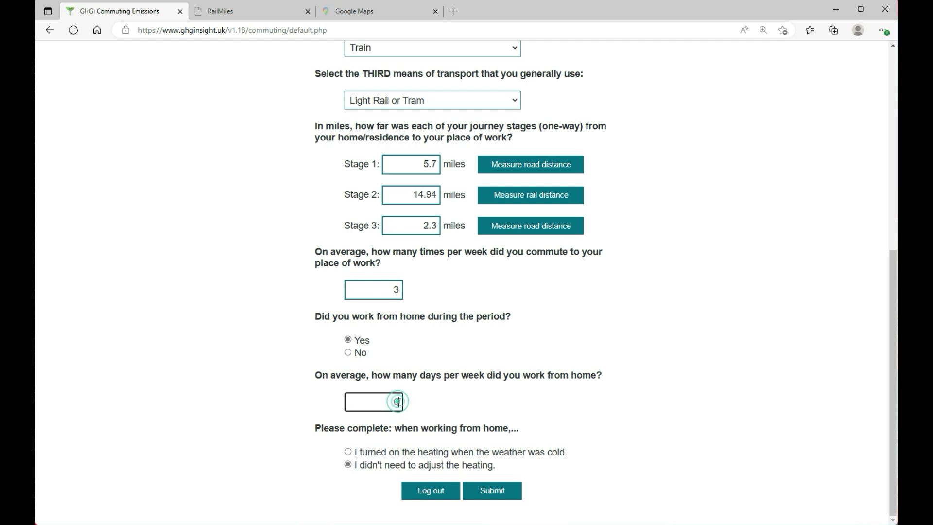
{"action": "type", "text": "2"}
{"action": "left_click", "coordinate": [347, 452]}
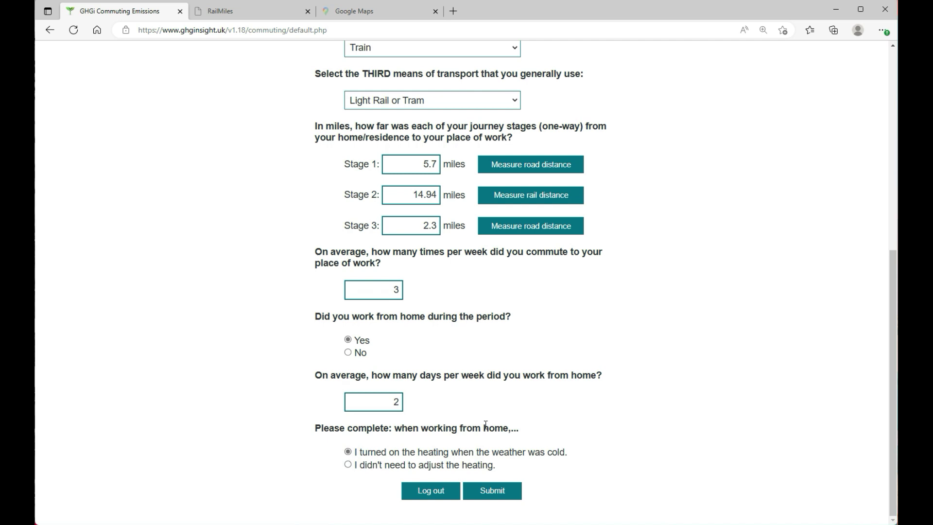
- Submit and confirm the three-stage commuting entry and review its commuting and homeworking emissions results
{"action": "left_click", "coordinate": [489, 496]}
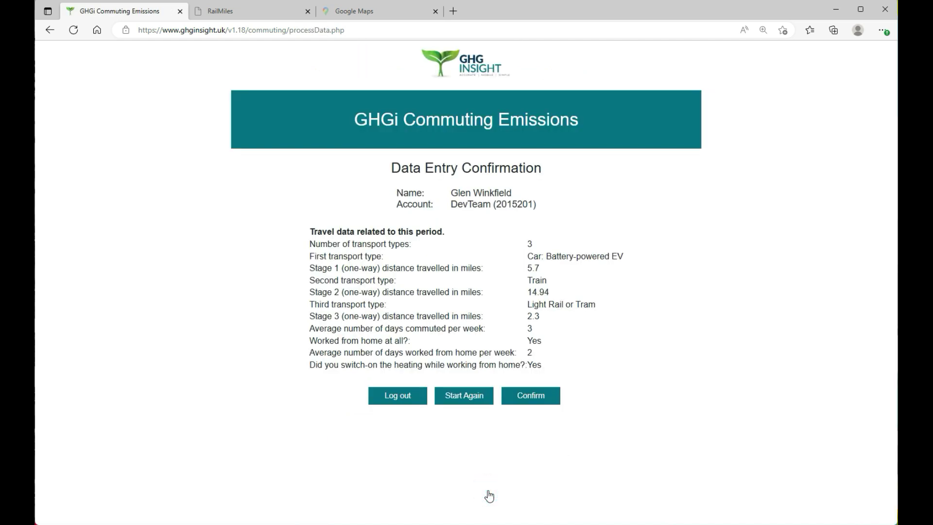
{"action": "left_click", "coordinate": [527, 400]}
{"action": "scroll", "coordinate": [528, 401], "scroll_direction": "down", "scroll_amount": 3}
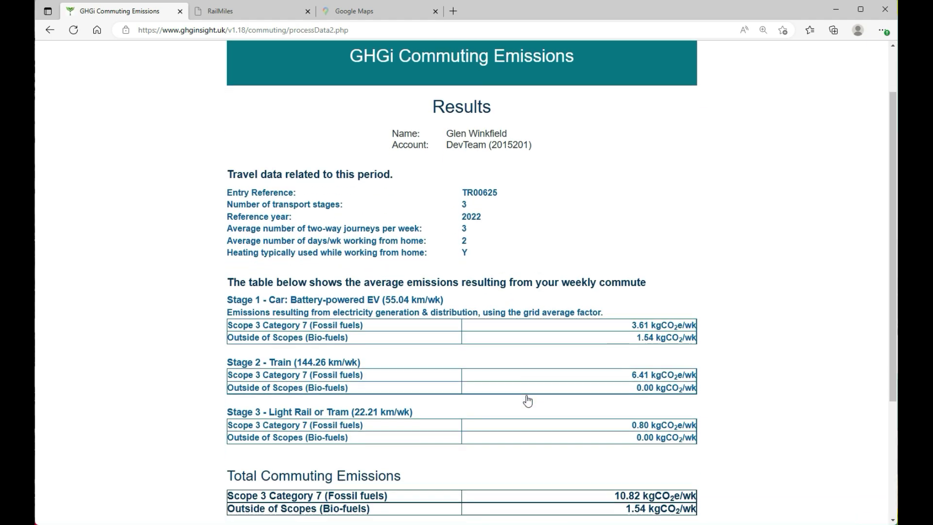
{"action": "scroll", "coordinate": [528, 400], "scroll_direction": "down", "scroll_amount": 2}
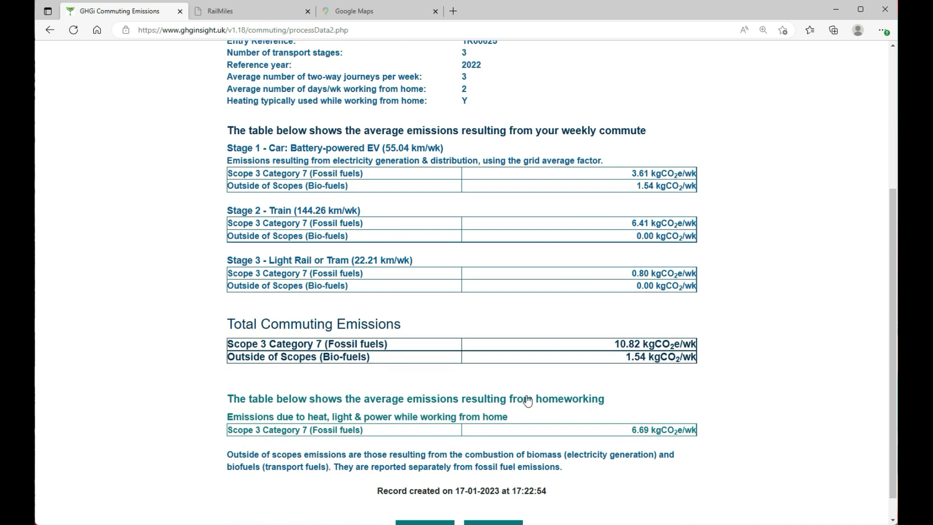